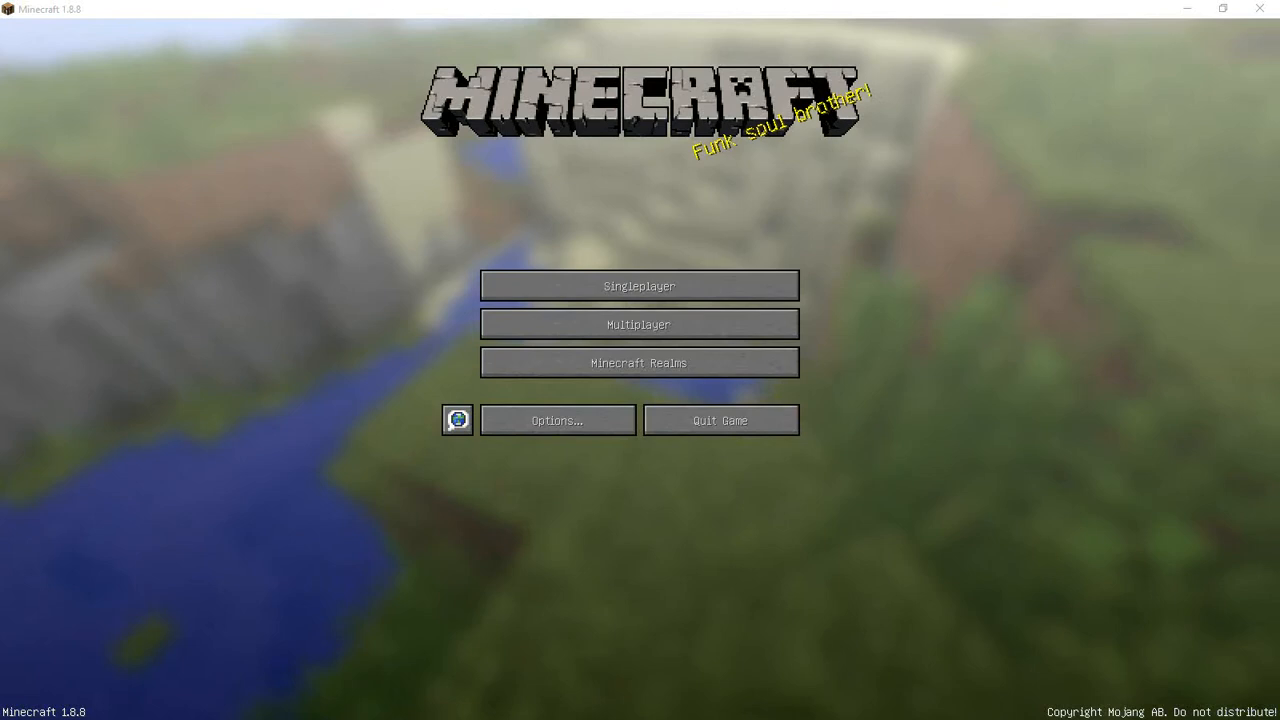
Choose Singleplayer on the title screen to list the saved worlds
{"action": "left_click", "coordinate": [639, 286]}
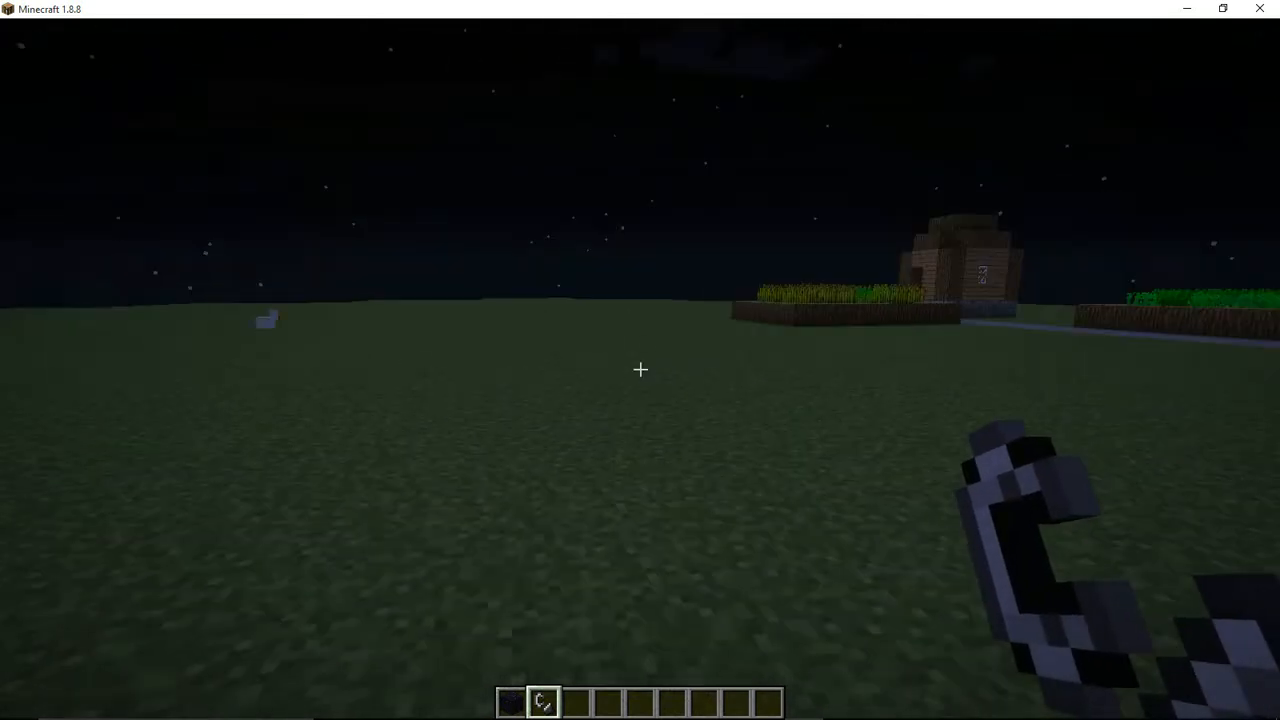
Select the obsidian hotbar slot to start laying the portal base on the grass
{"action": "key", "text": "1"}
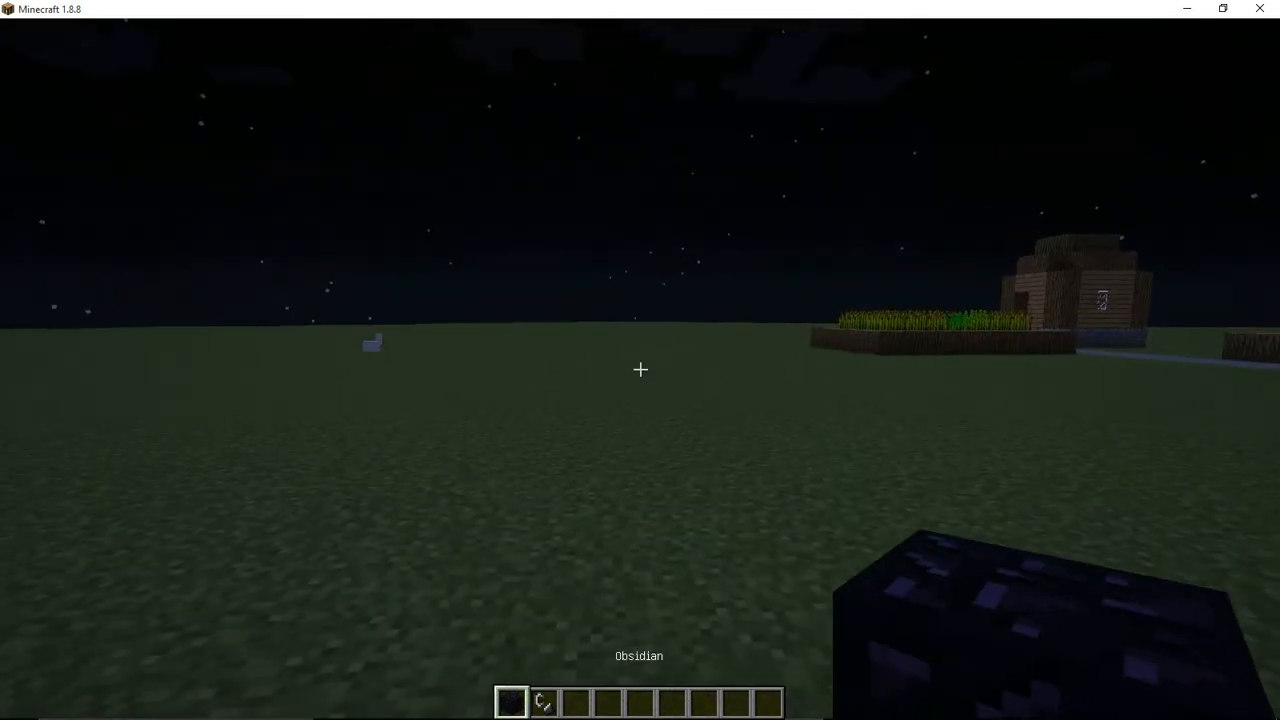
{"action": "key", "text": "2"}
{"action": "key", "text": "1"}
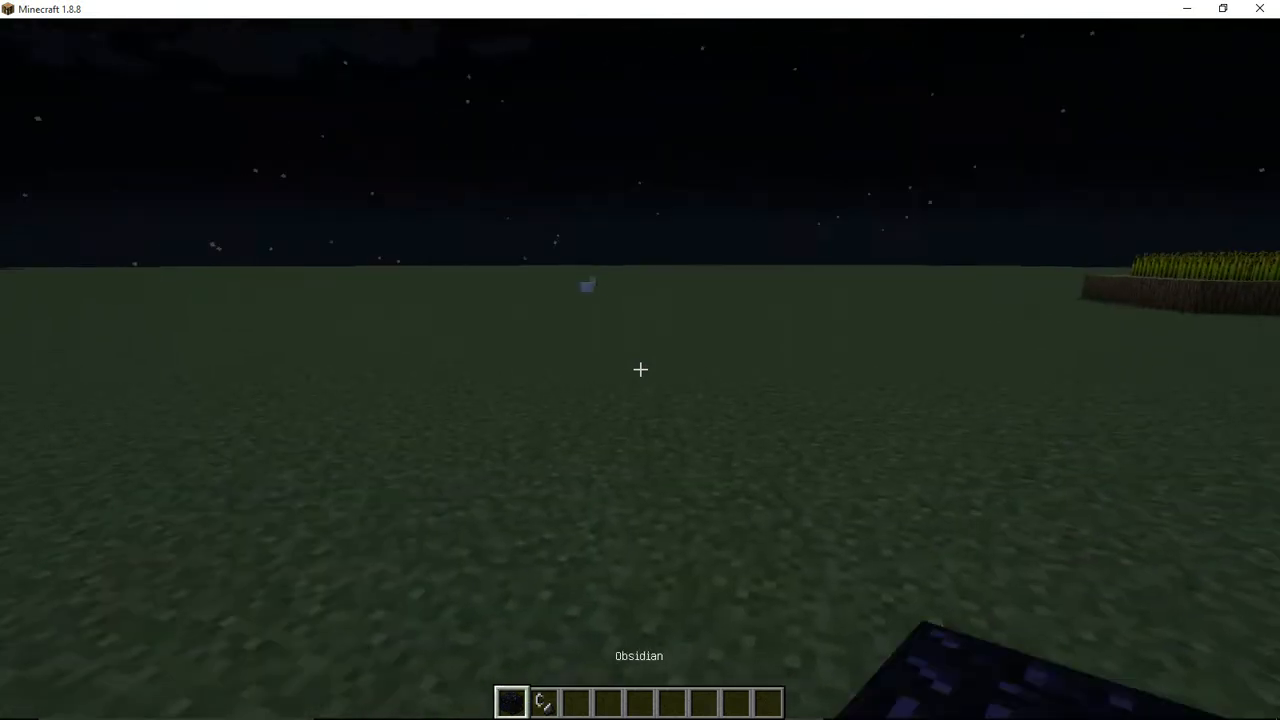
Lay a four-block obsidian base row on the grass, breaking misplaced blocks
{"action": "right_click", "coordinate": [640, 370]}
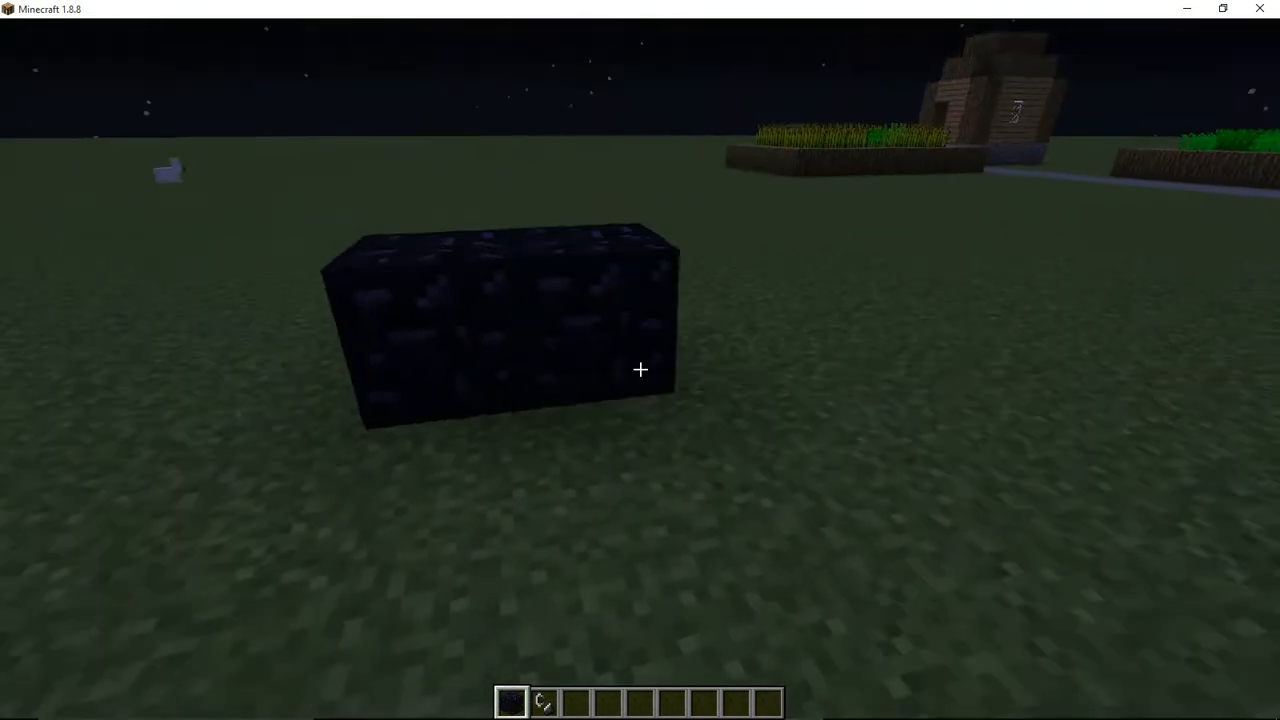
{"action": "right_click", "coordinate": [640, 370]}
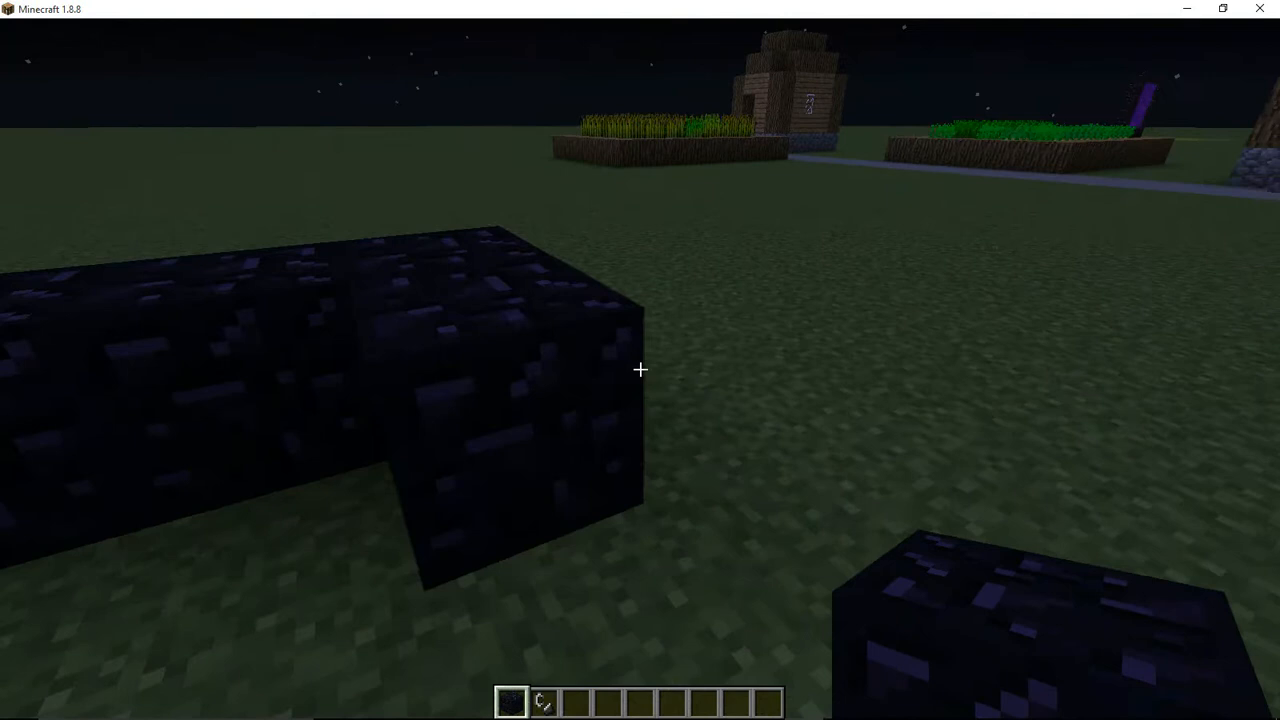
{"action": "right_click", "coordinate": [640, 370]}
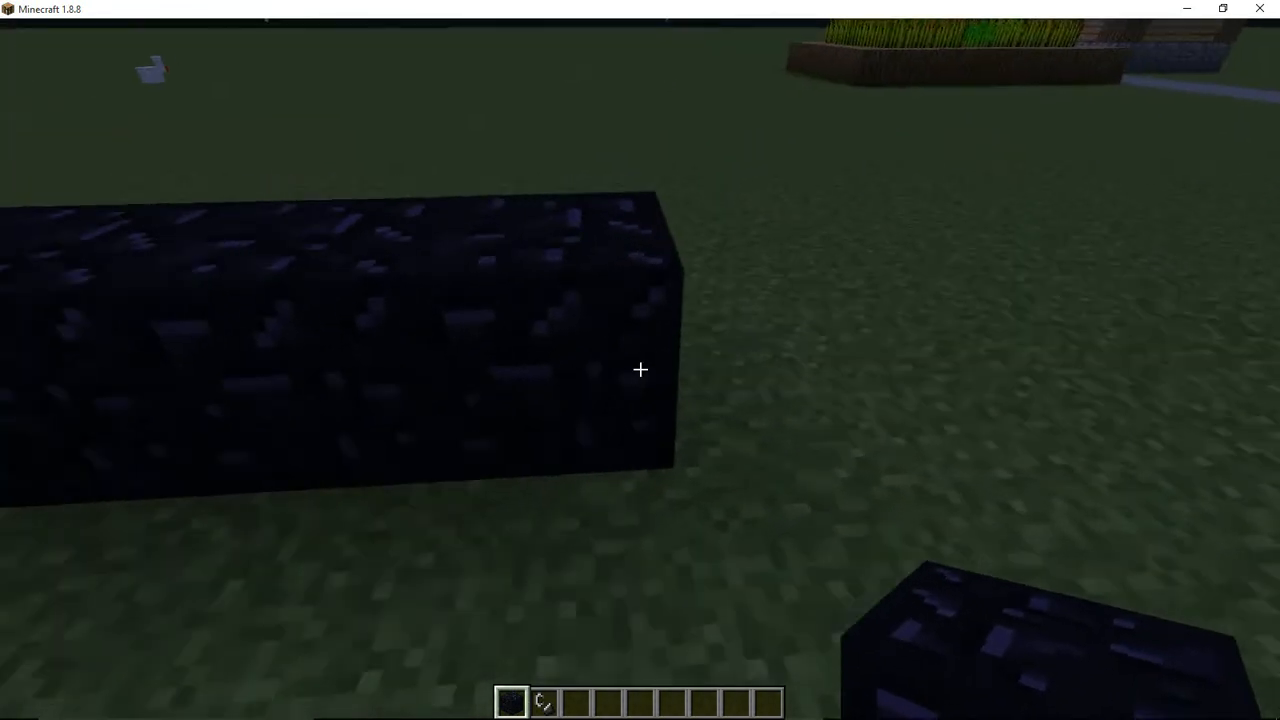
{"action": "right_click", "coordinate": [640, 370]}
{"action": "left_click", "coordinate": [640, 370]}
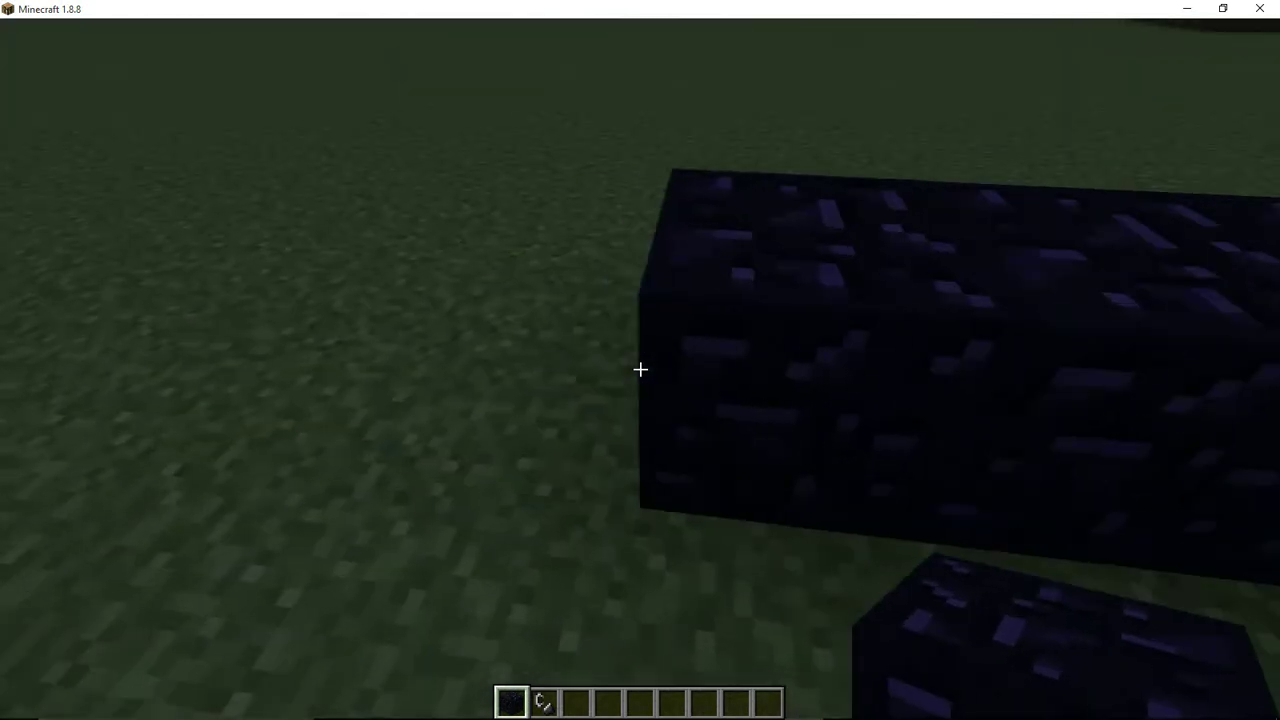
{"action": "right_click", "coordinate": [640, 370]}
{"action": "left_click", "coordinate": [640, 370]}
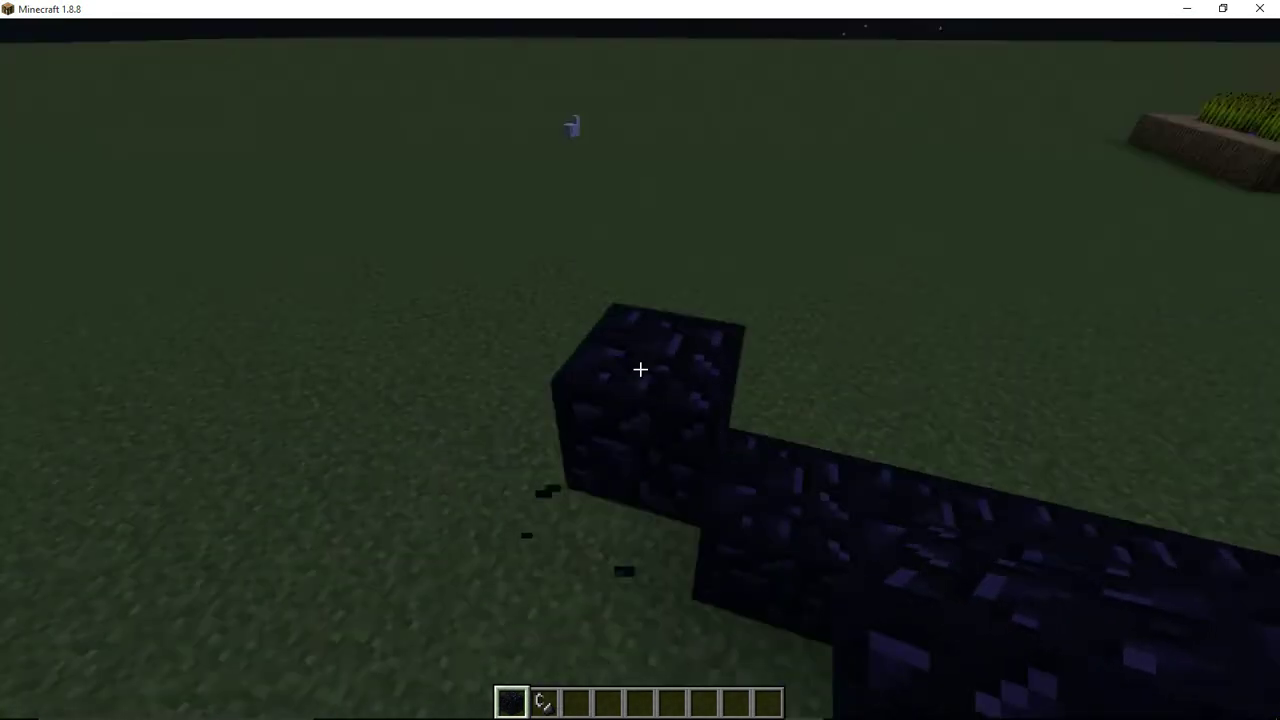
Stack obsidian into the two side pillars, removing extra blocks along the way
{"action": "right_click", "coordinate": [640, 370]}
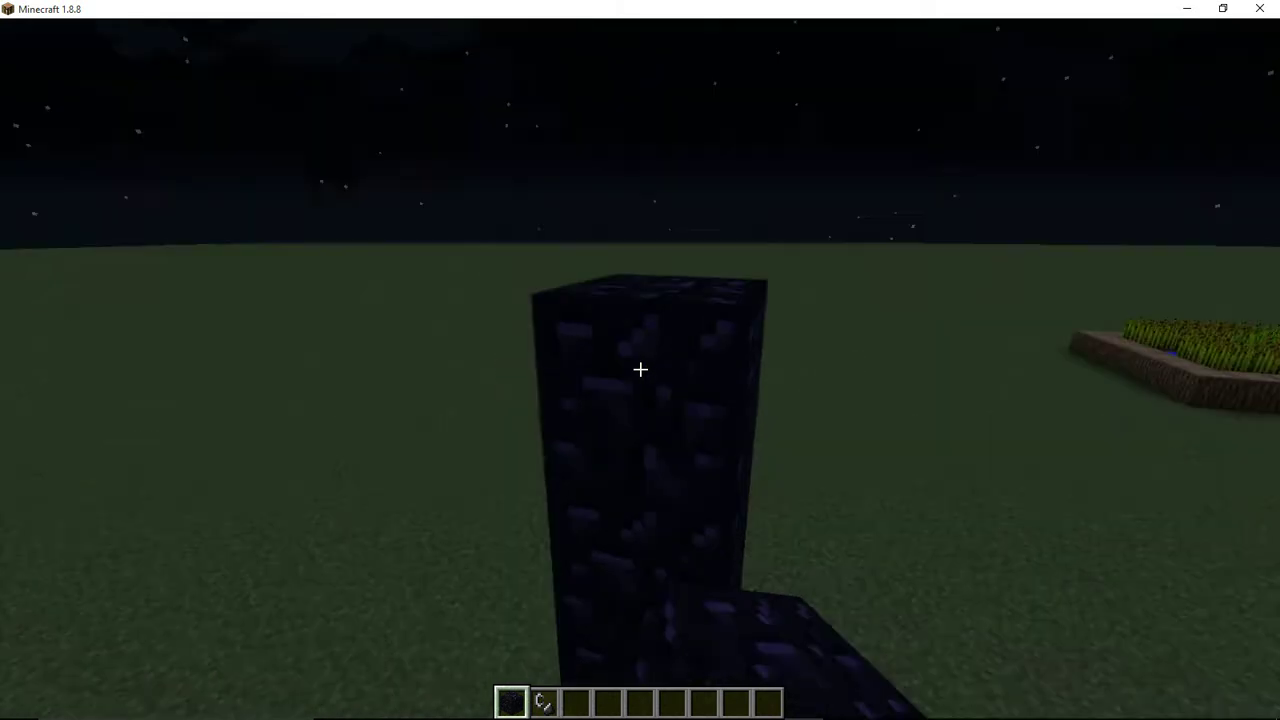
{"action": "left_click", "coordinate": [640, 370]}
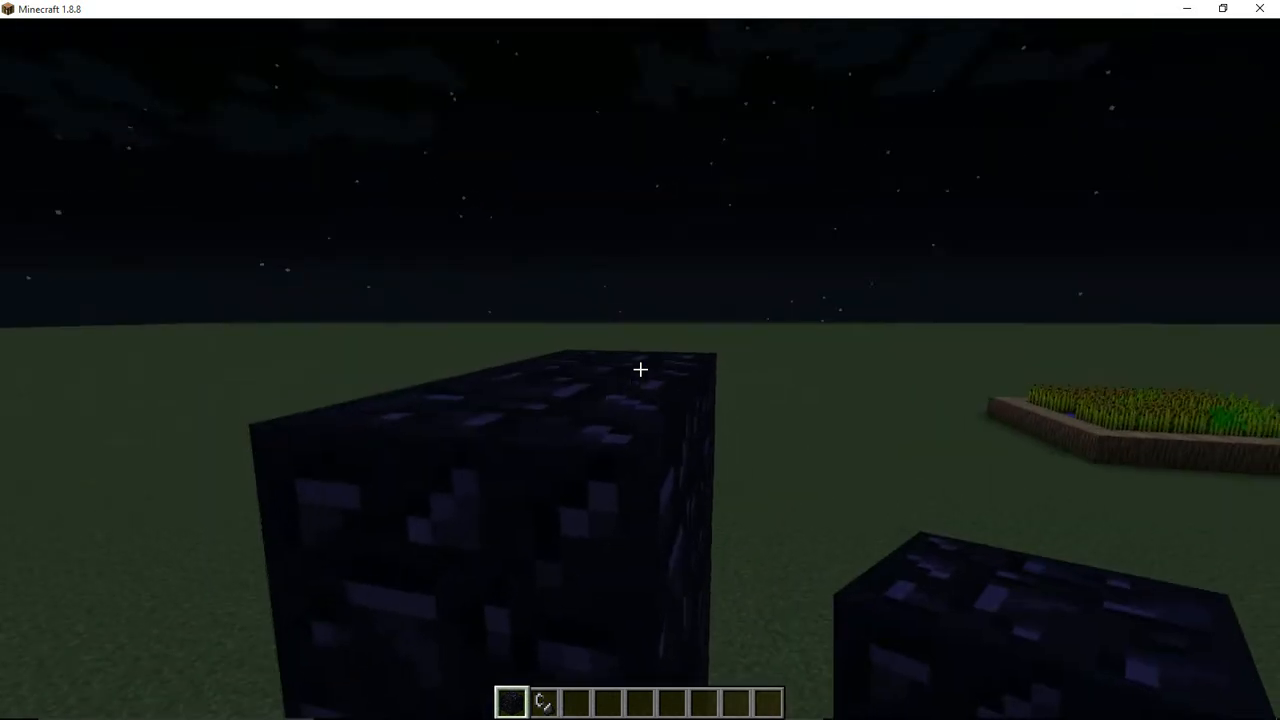
{"action": "left_click", "coordinate": [640, 370]}
{"action": "right_click", "coordinate": [640, 370]}
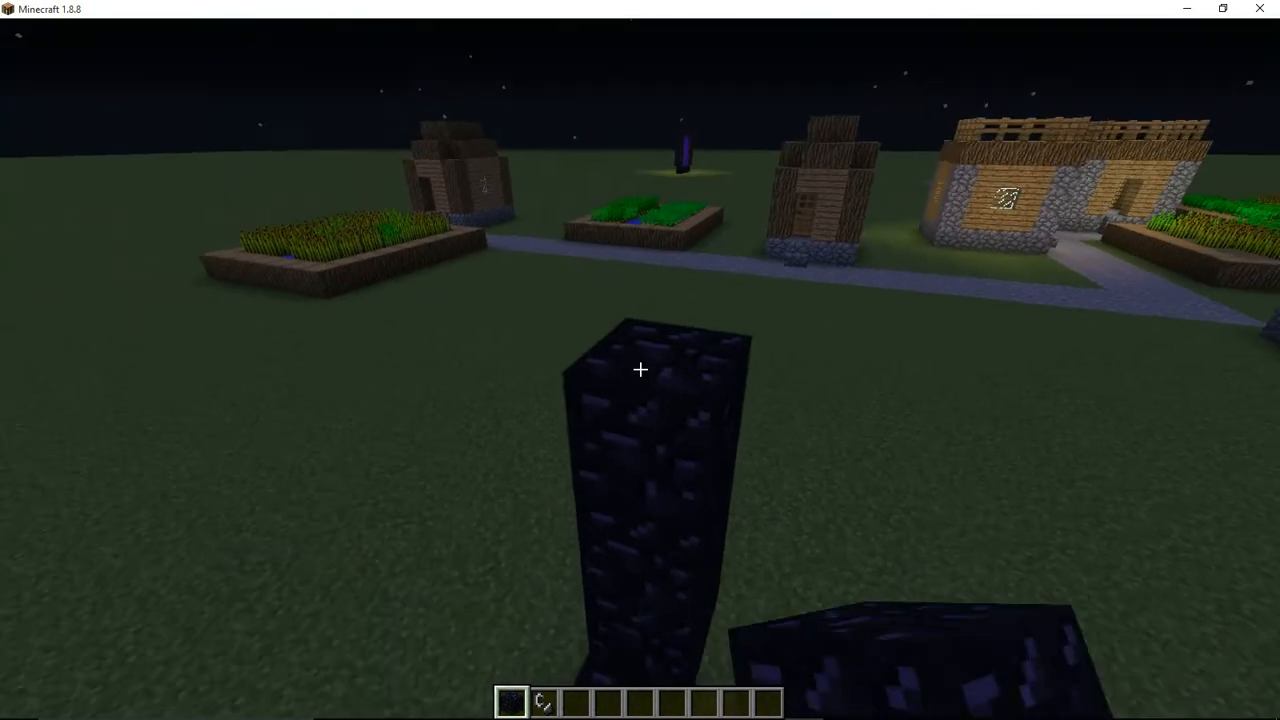
{"action": "right_click", "coordinate": [640, 370]}
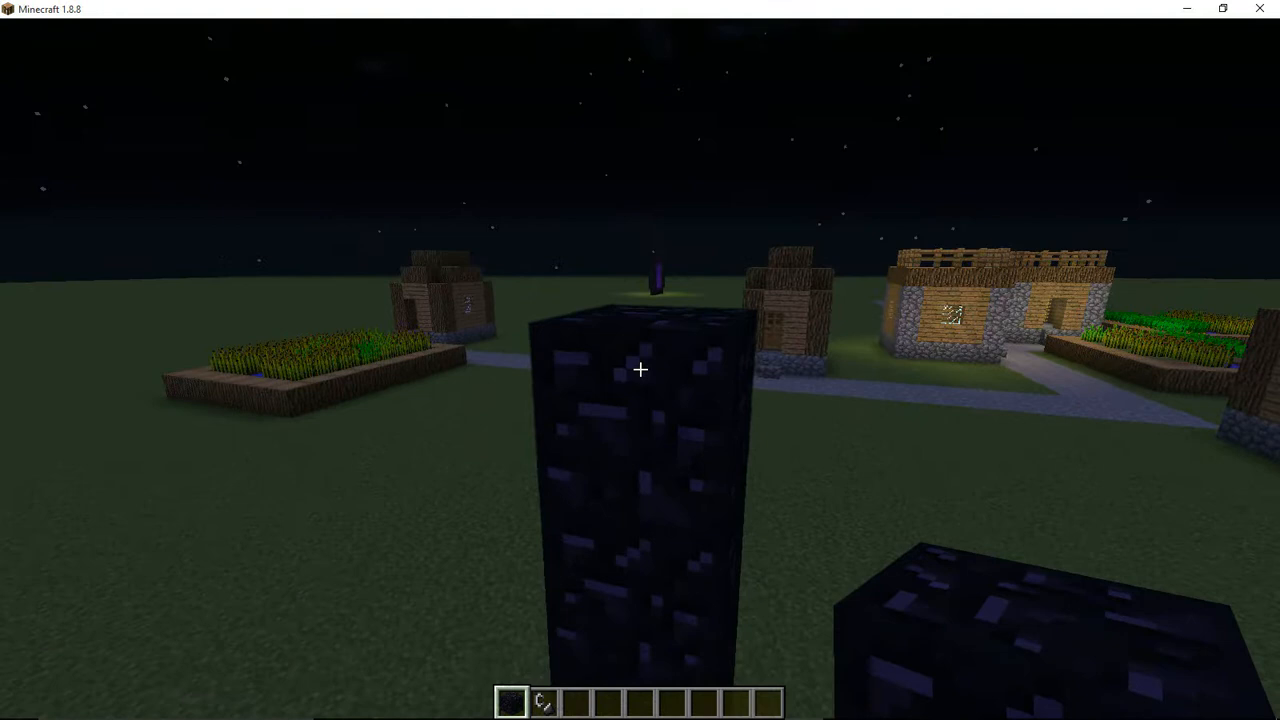
{"action": "left_click", "coordinate": [640, 370]}
{"action": "right_click", "coordinate": [640, 370]}
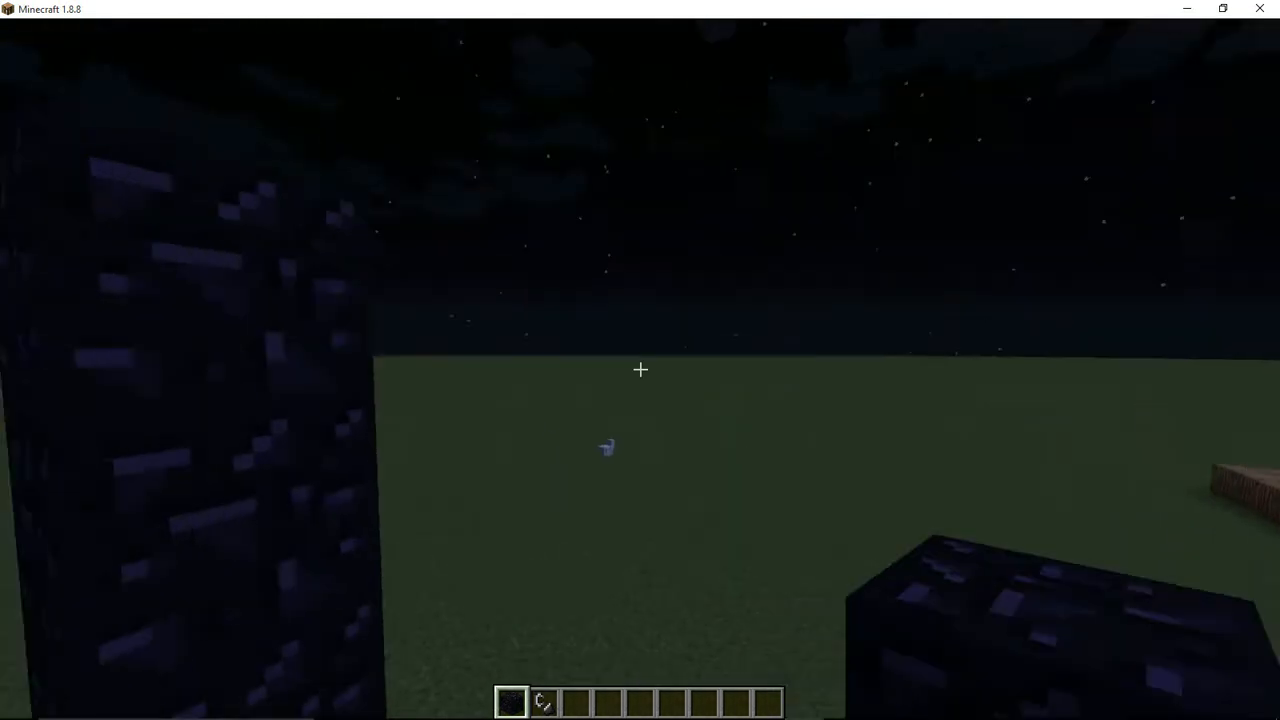
Bridge three obsidian blocks across the top to close the rectangular frame
{"action": "right_click", "coordinate": [640, 370]}
{"action": "right_click", "coordinate": [640, 370]}
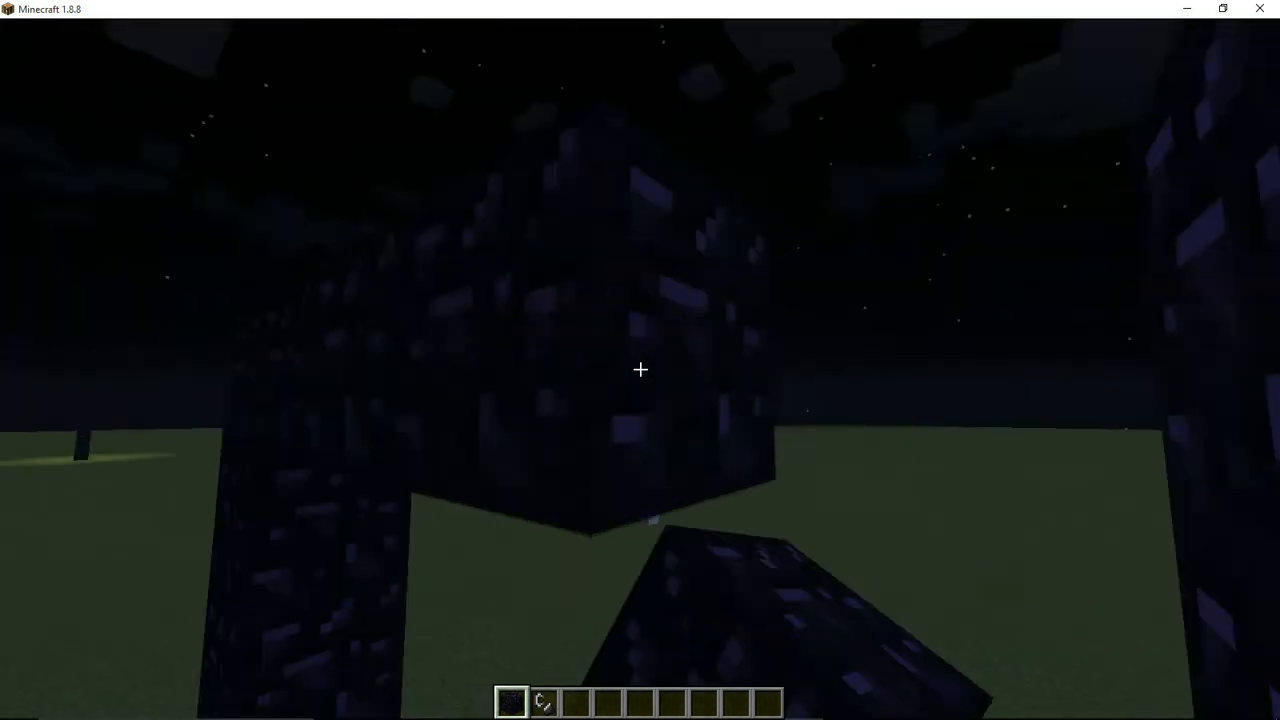
{"action": "right_click", "coordinate": [640, 370]}
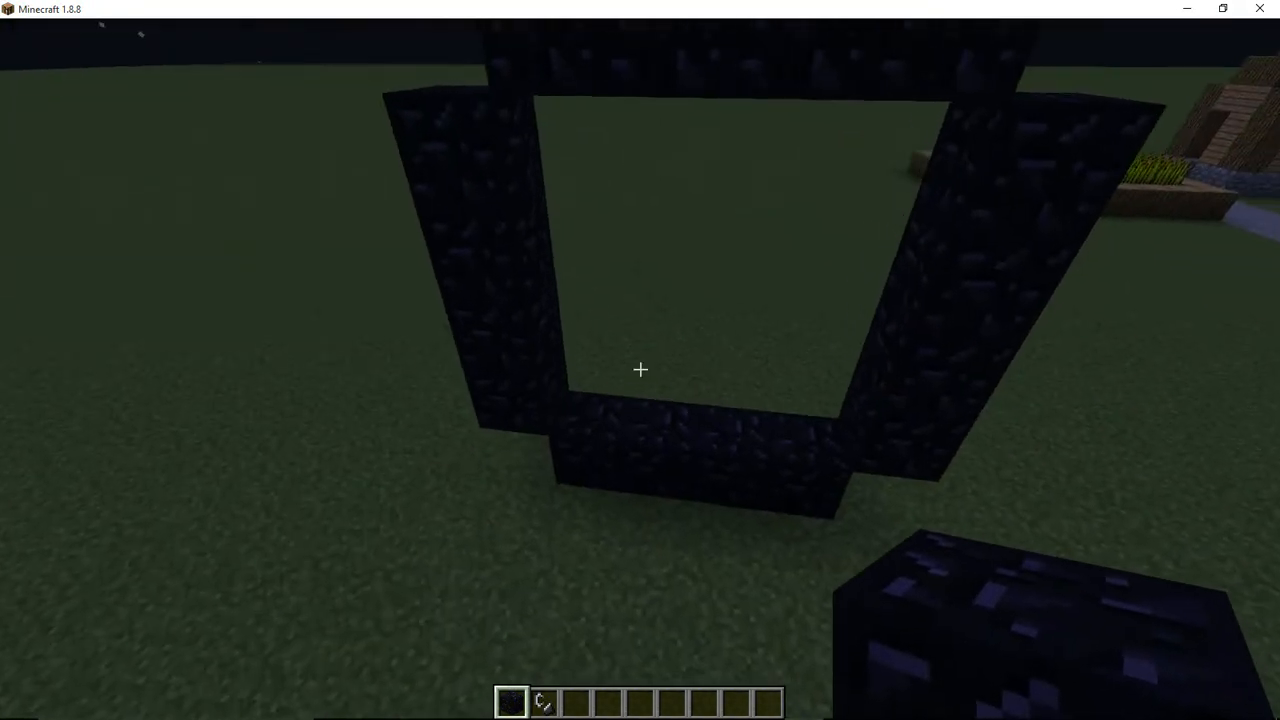
Ignite the frame with flint and steel into a purple portal and walk into it
{"action": "key", "text": "2"}
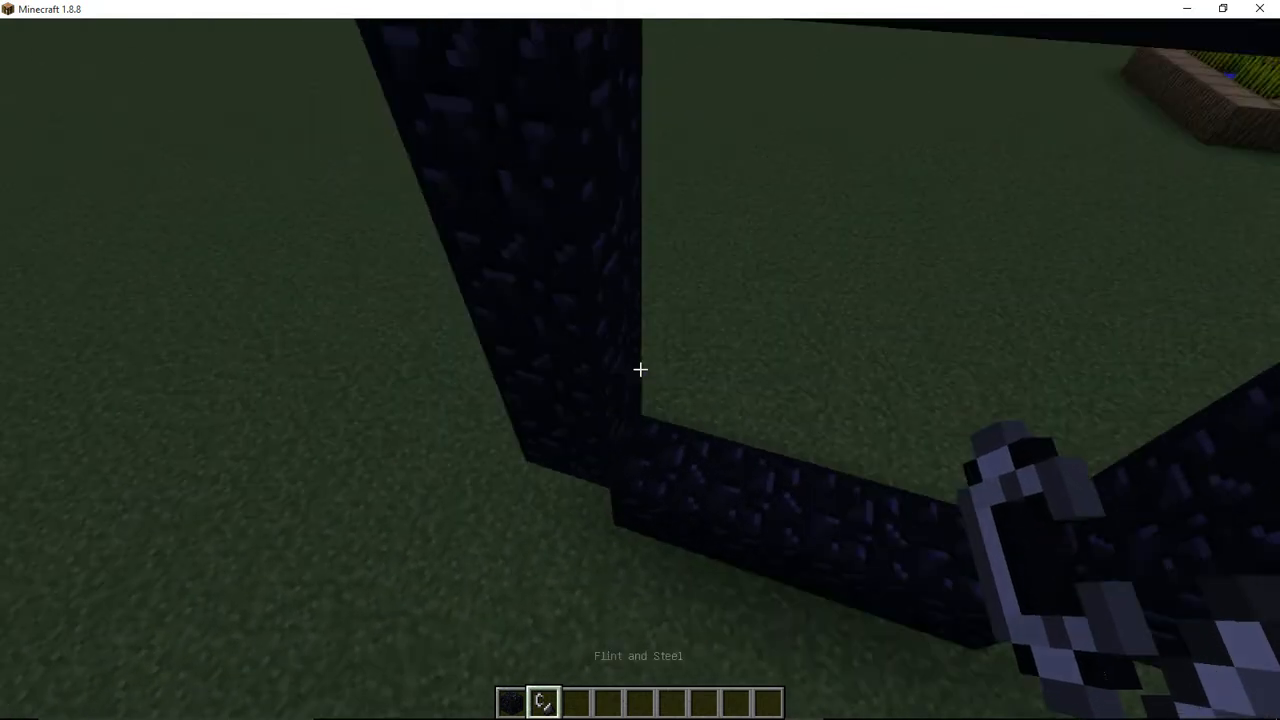
{"action": "right_click", "coordinate": [640, 370]}
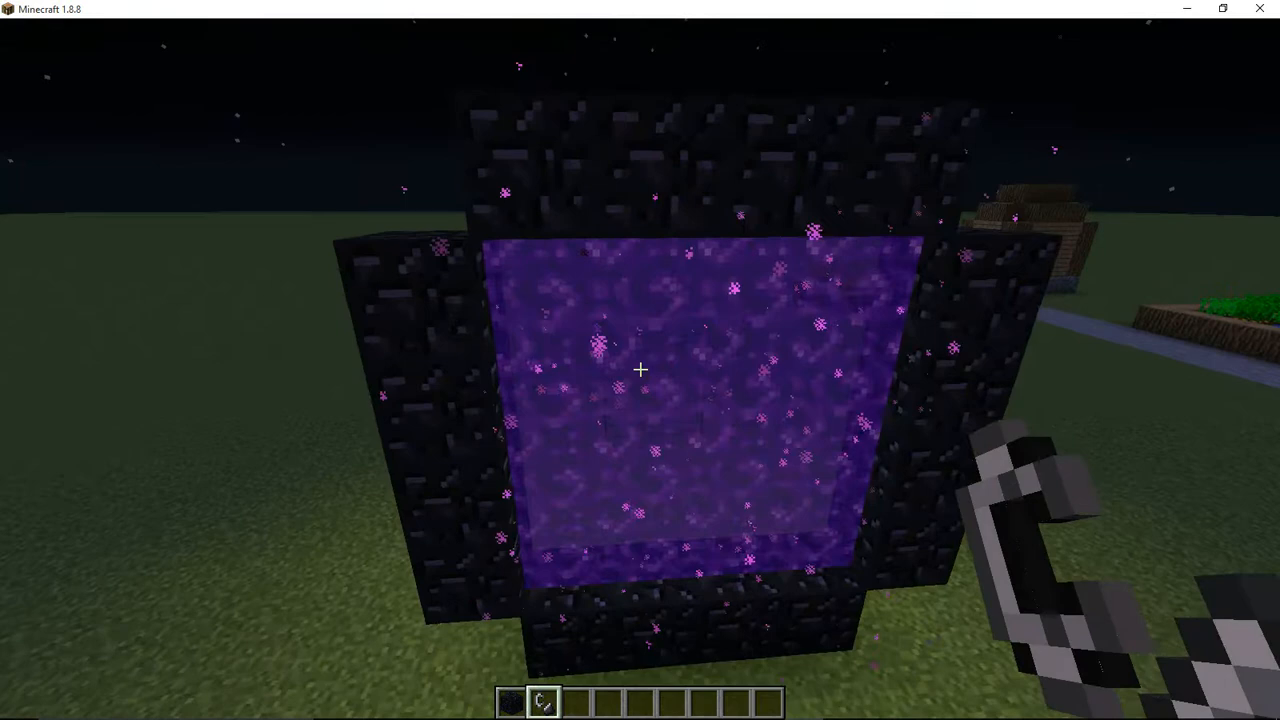
{"action": "key", "text": "w"}
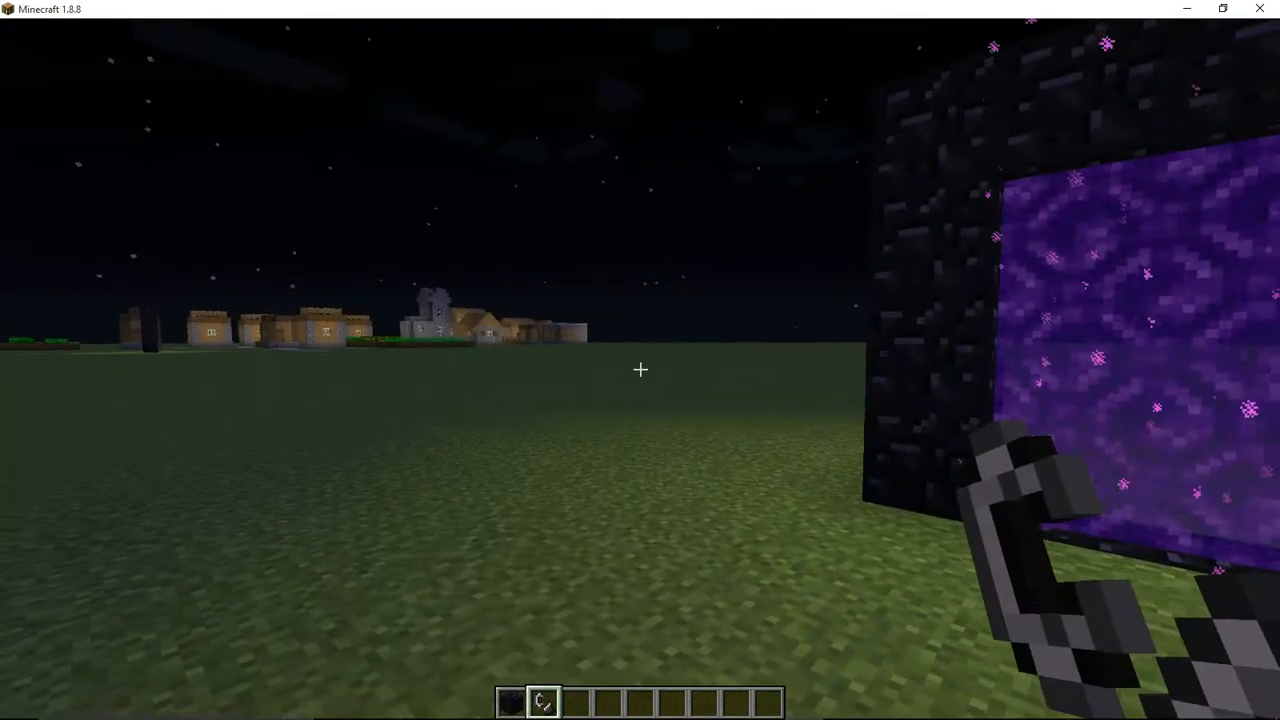
Switch to third-person view to see the character before the lit portal
{"action": "key", "text": "F5"}
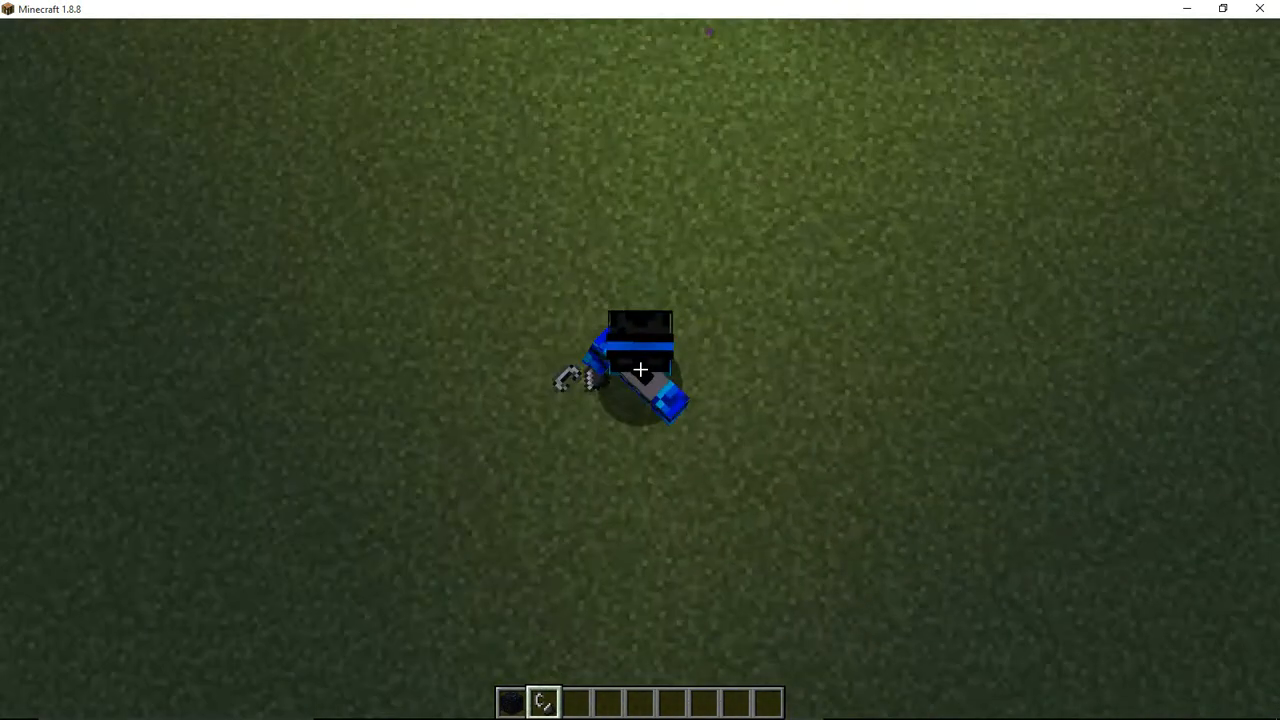